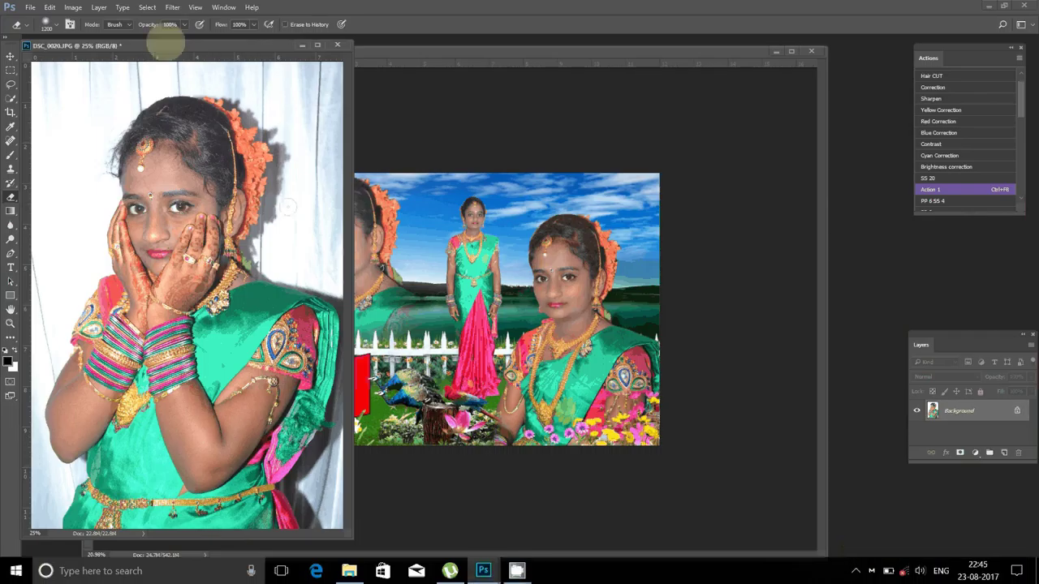
# Step: Apply Imagenomic Noiseware noise reduction, then Portraiture skin smoothing, to the DSC_0020 portrait
pyautogui.click(172, 7)
pyautogui.click(381, 306)
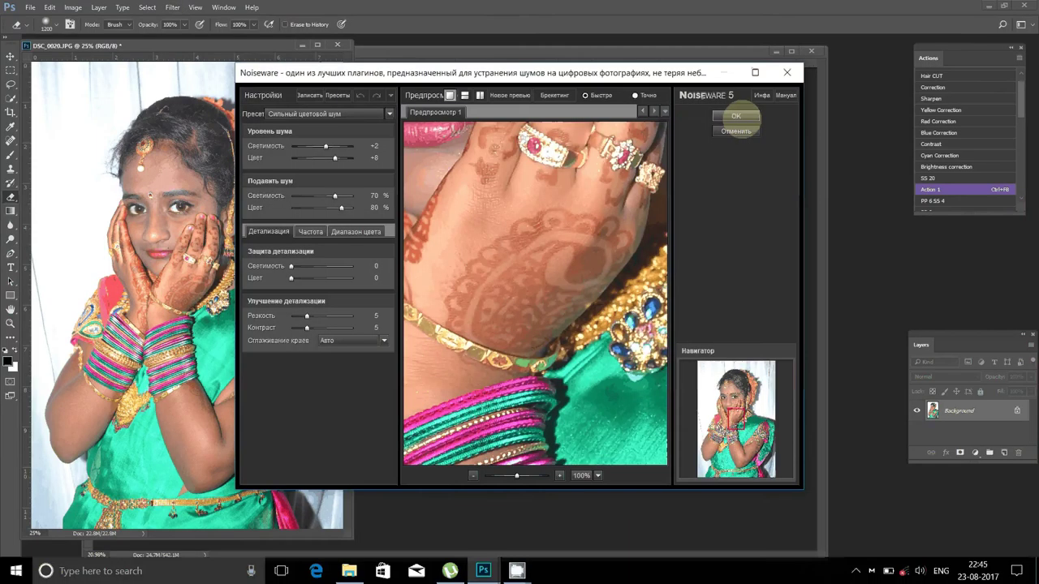
pyautogui.click(736, 116)
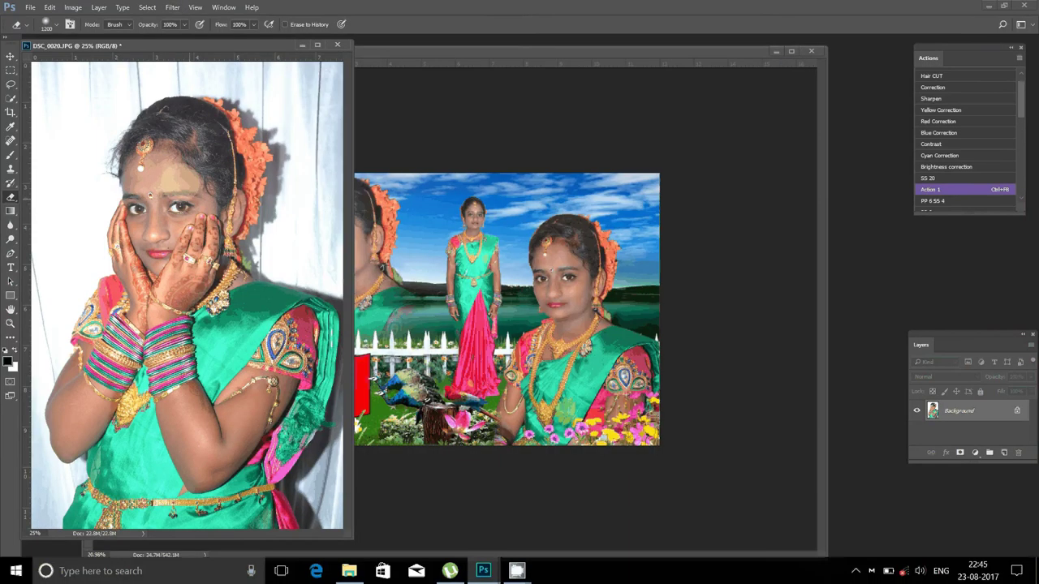
pyautogui.click(172, 7)
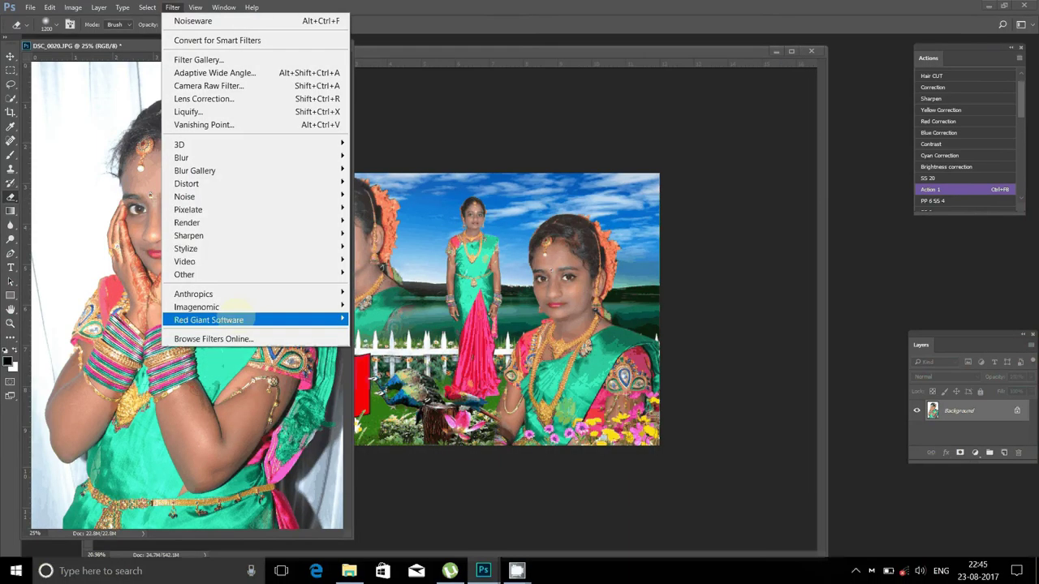
pyautogui.click(398, 321)
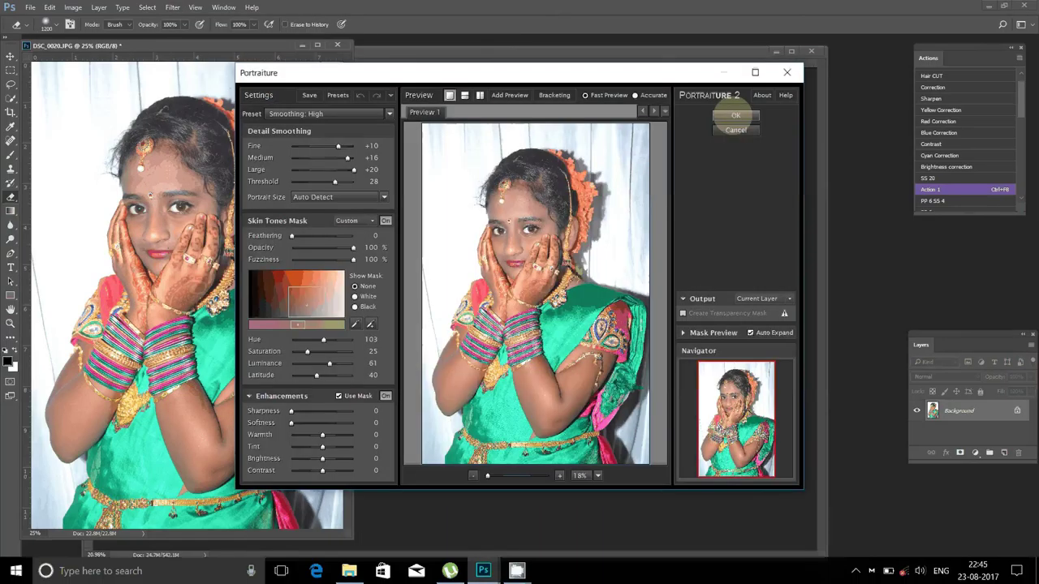
pyautogui.click(735, 115)
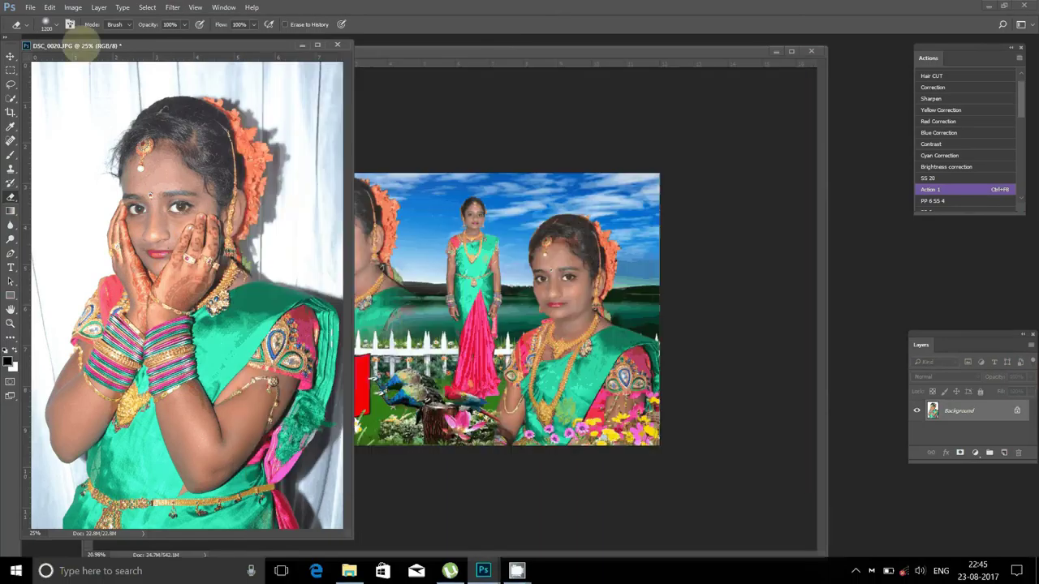
# Step: Reselect the whole photo, cut it to the clipboard, and close DSC_0020
pyautogui.press('v')
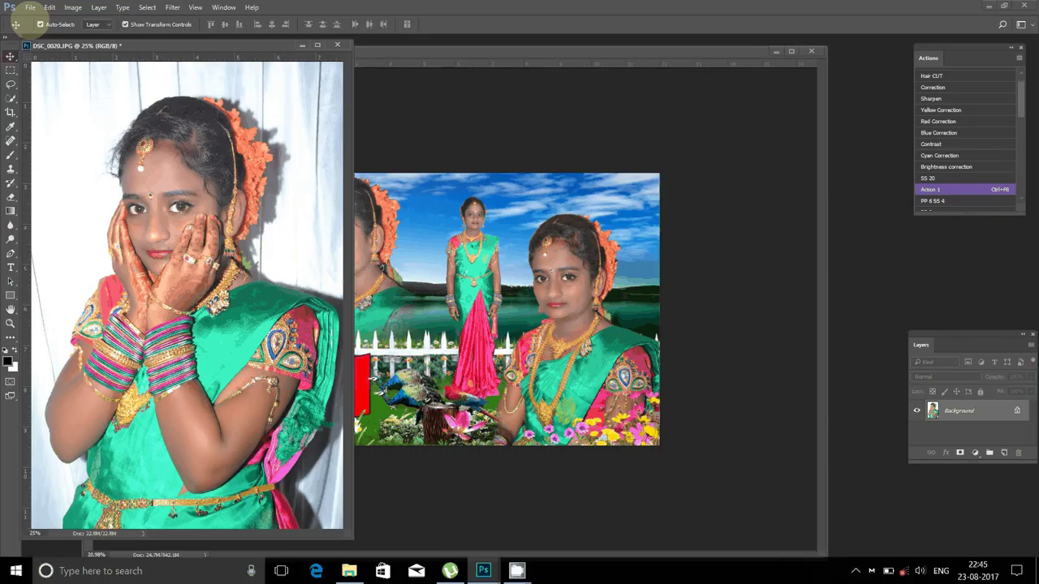
pyautogui.click(147, 7)
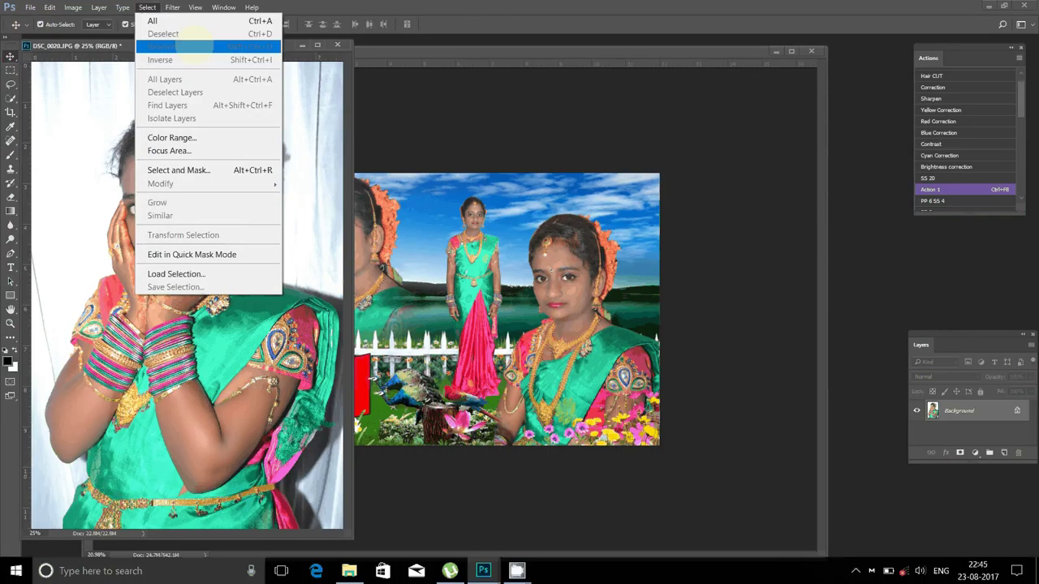
pyautogui.click(195, 46)
pyautogui.click(50, 7)
pyautogui.click(138, 86)
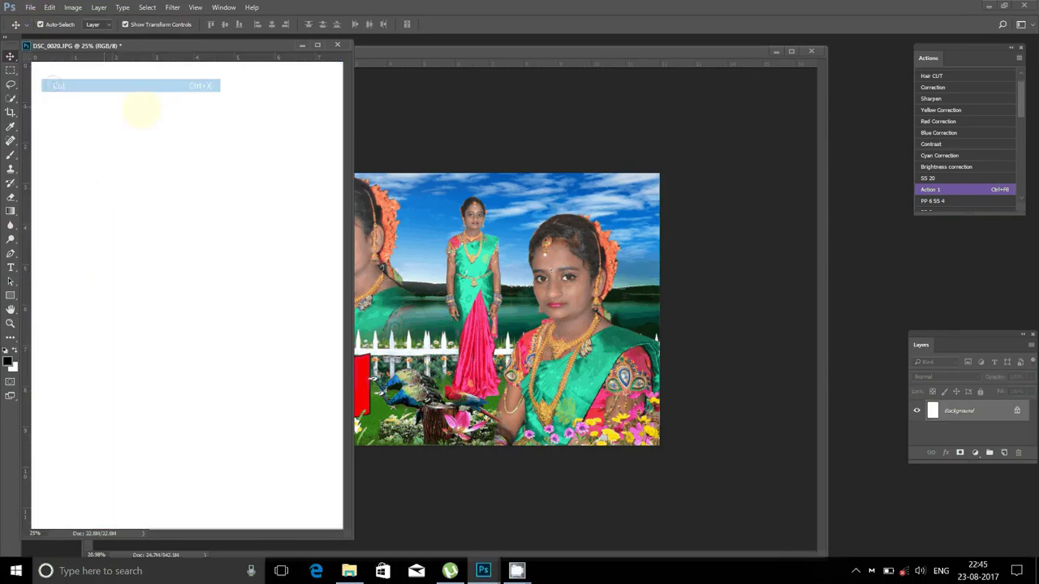
pyautogui.click(336, 43)
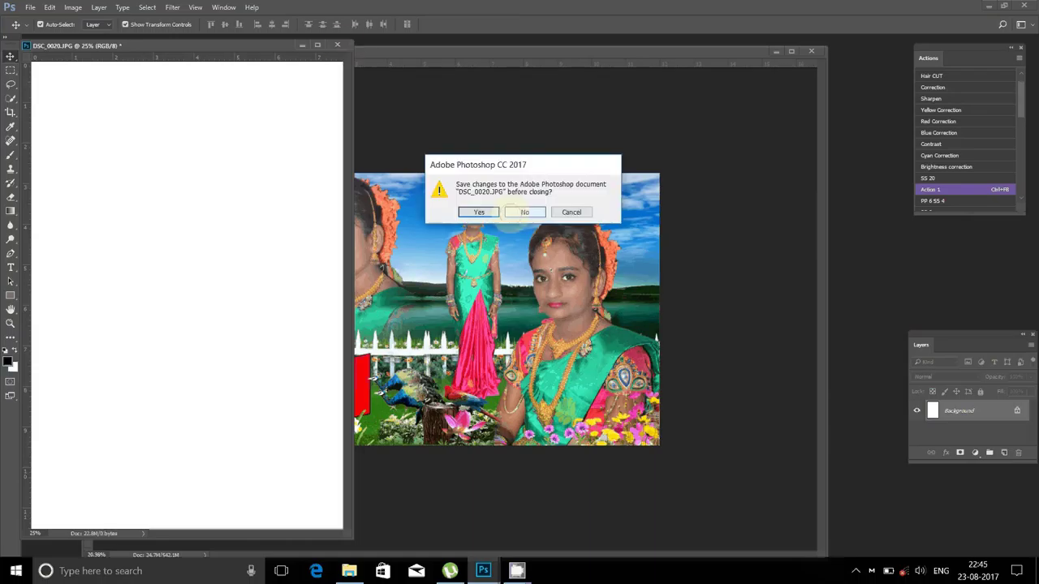
# Step: Discard DSC_0020's changes, then Paste Into a quick selection of the red frame
pyautogui.press('n')
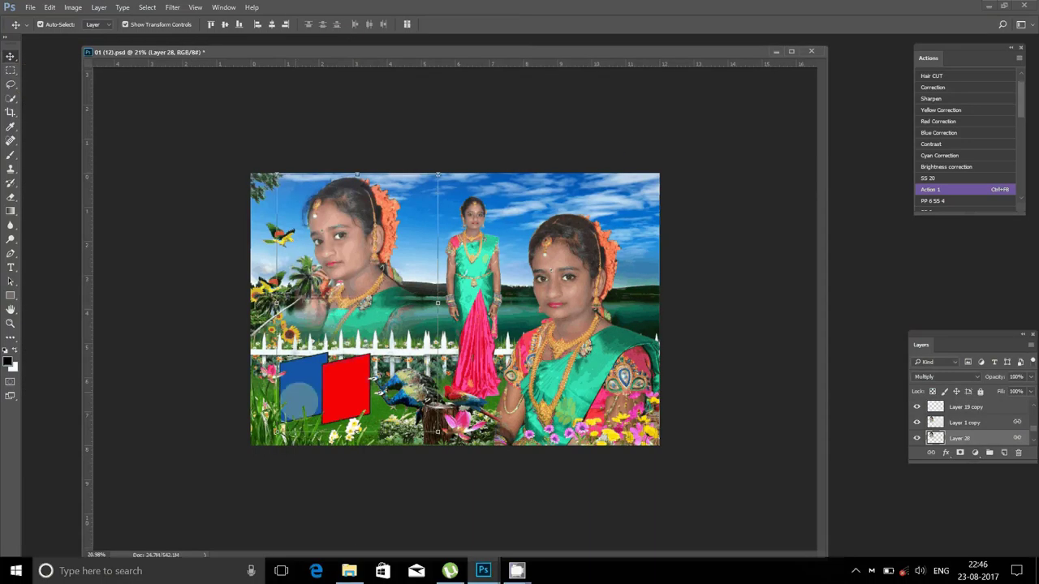
pyautogui.click(301, 395)
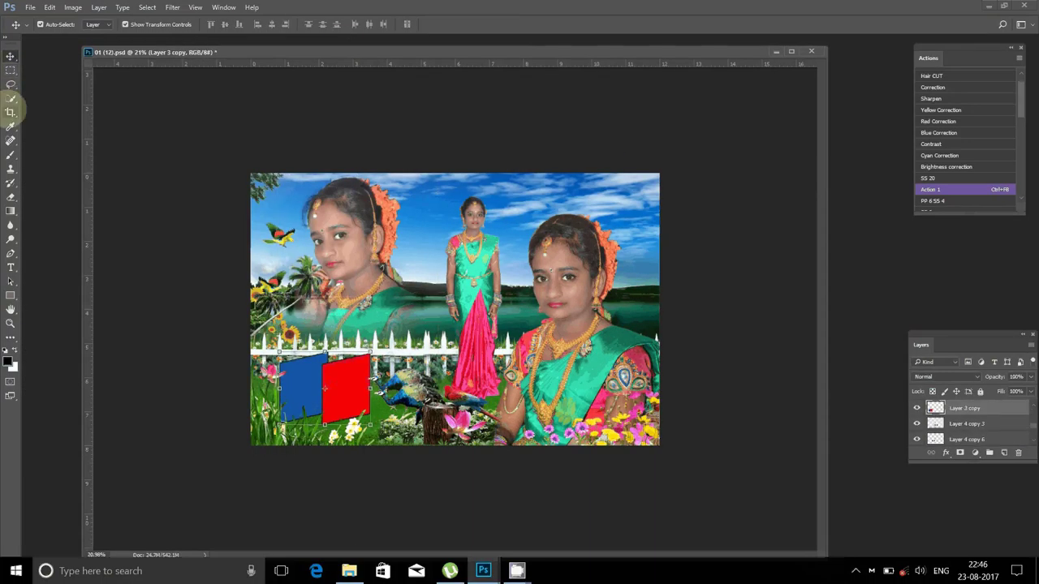
pyautogui.click(11, 99)
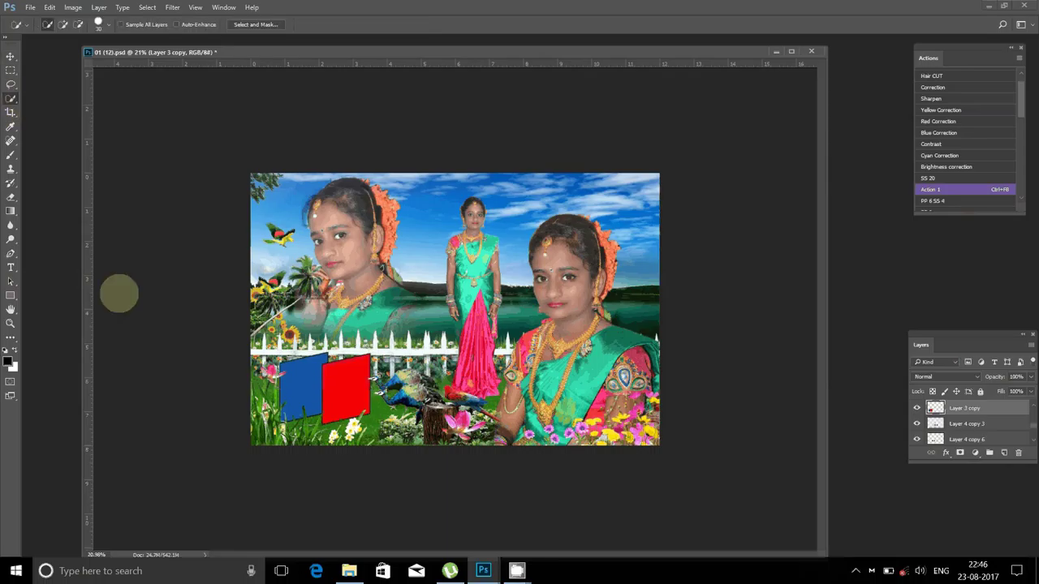
pyautogui.click(337, 395)
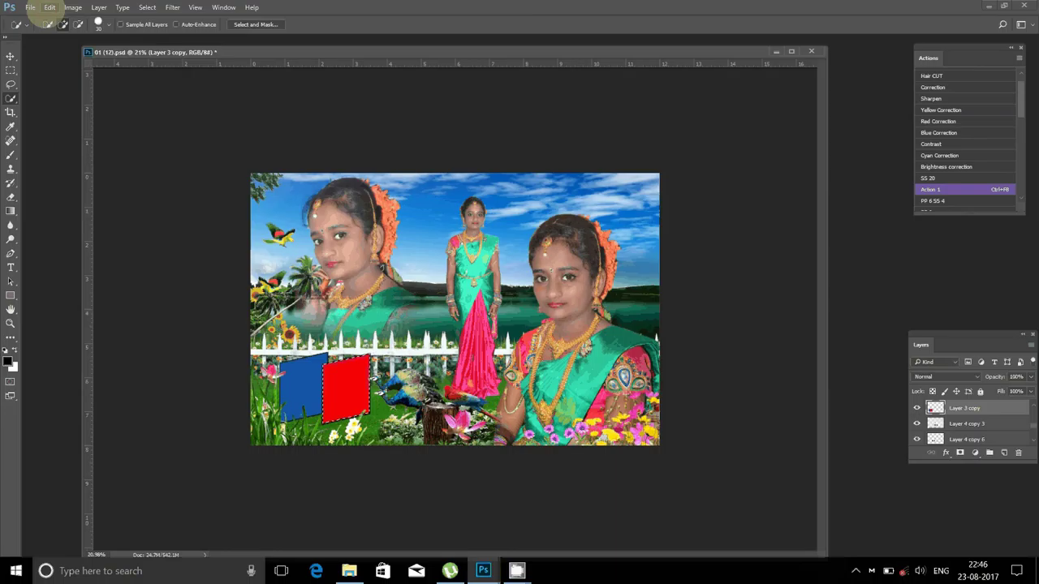
pyautogui.click(48, 7)
pyautogui.moveTo(76, 138)
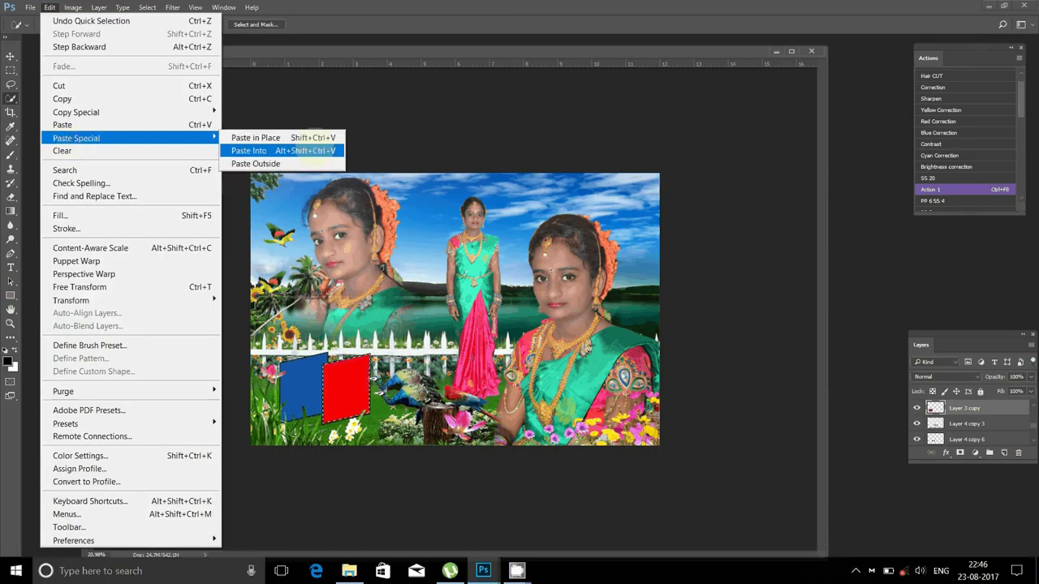
pyautogui.click(243, 151)
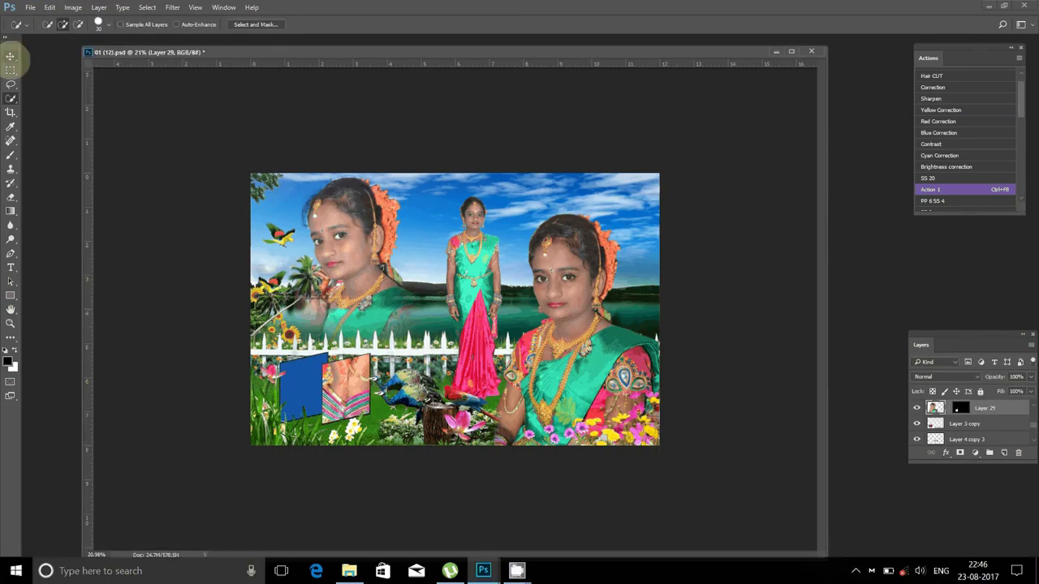
# Step: Scale the pasted portrait down and move it onto the red frame
pyautogui.click(10, 56)
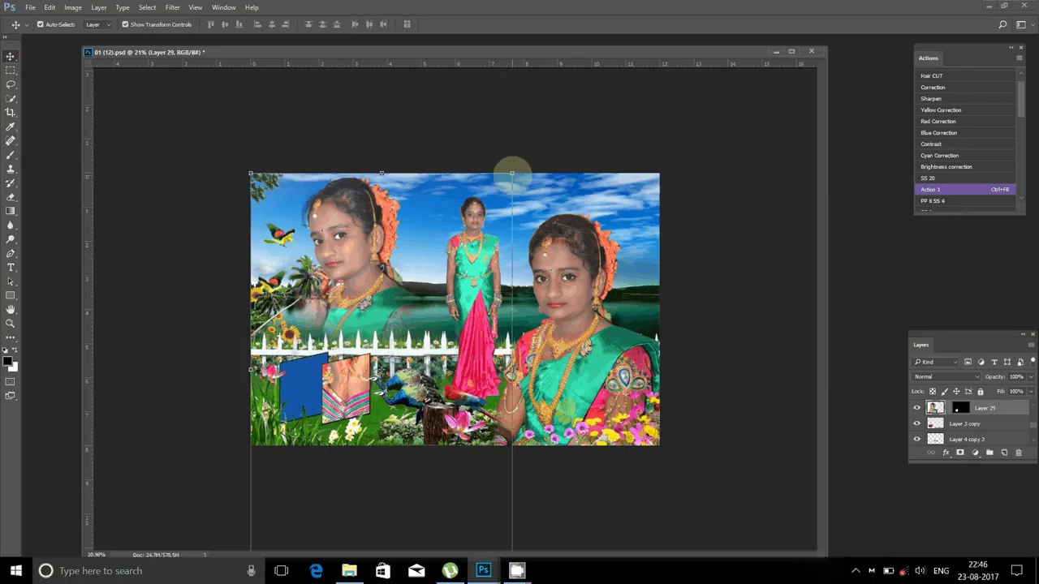
pyautogui.moveTo(511, 173); pyautogui.dragTo(411, 324)
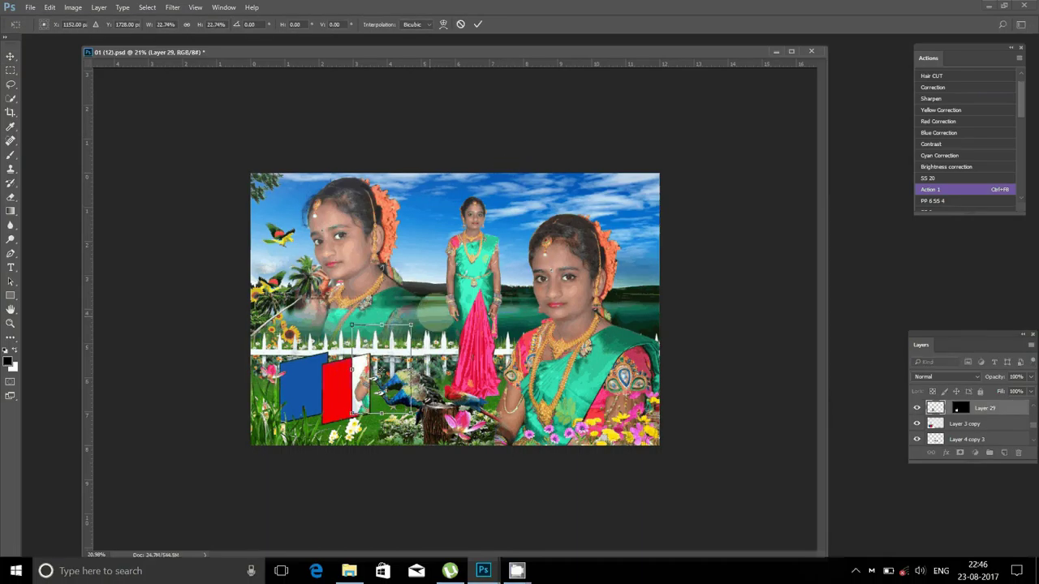
pyautogui.doubleClick(367, 375)
pyautogui.moveTo(357, 375)
pyautogui.mouseDown()
pyautogui.moveTo(316, 387)
pyautogui.moveTo(333, 368)
pyautogui.mouseUp()
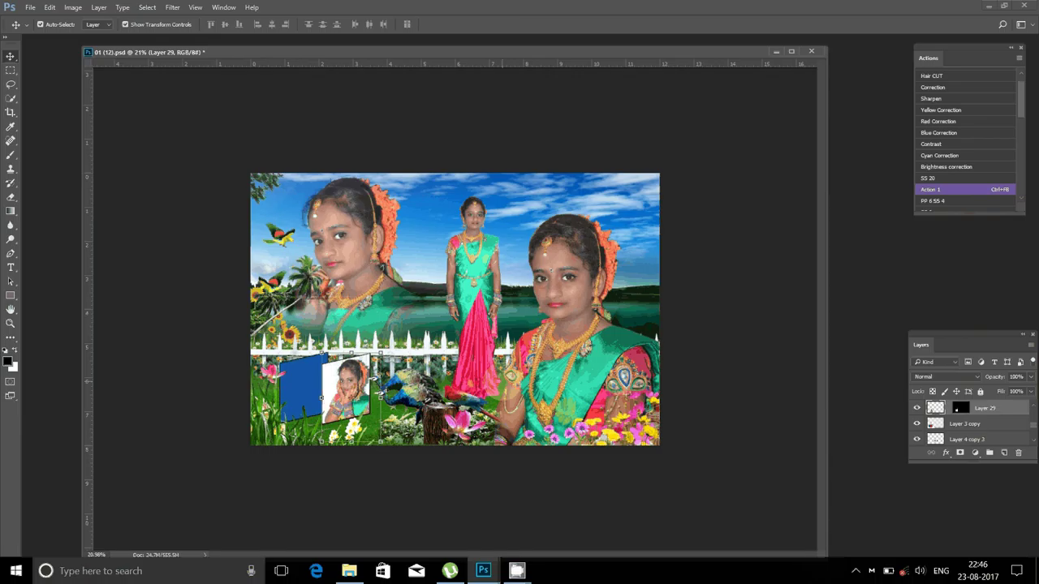
pyautogui.click(484, 571)
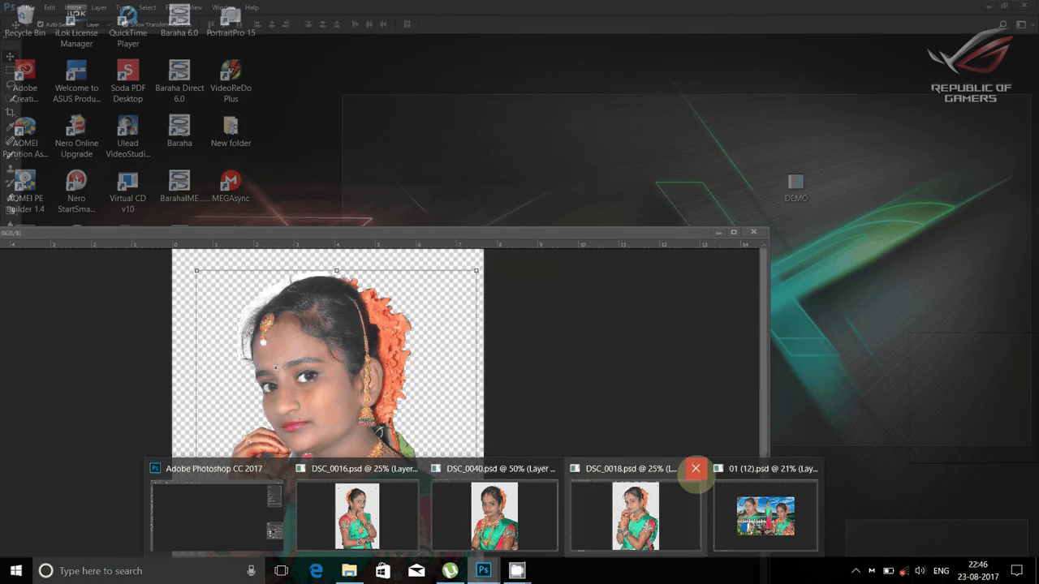
# Step: Close DSC_0018 and move DSC_0020 into the psd folder in File Explorer
pyautogui.click(695, 468)
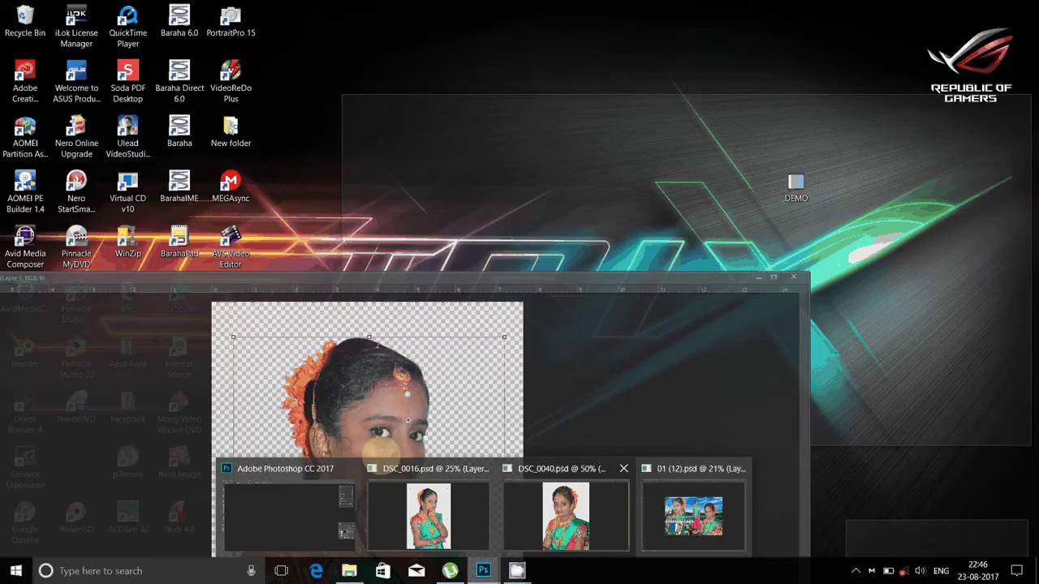
pyautogui.click(349, 570)
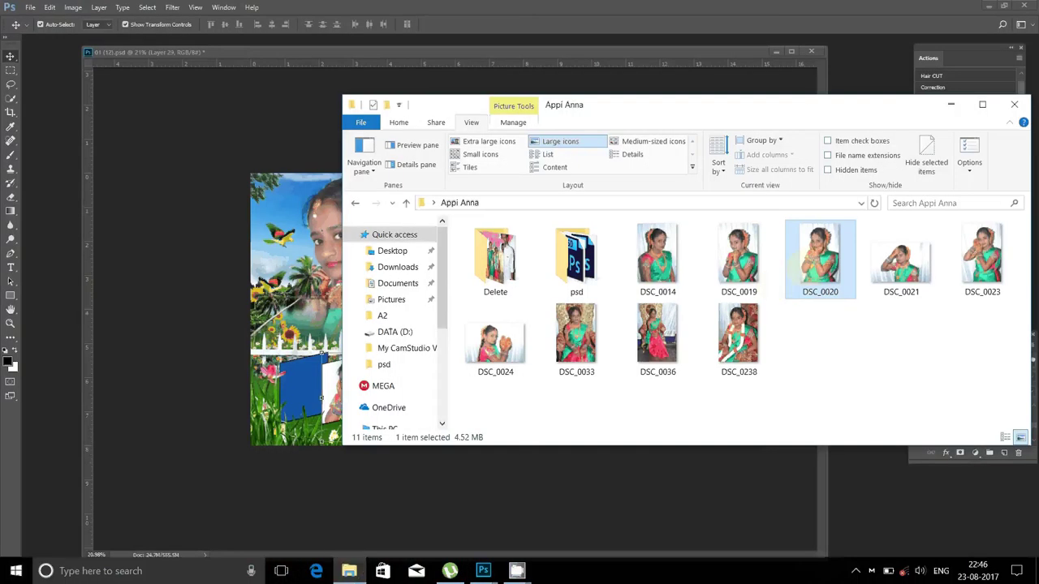
pyautogui.moveTo(820, 260); pyautogui.dragTo(527, 297)
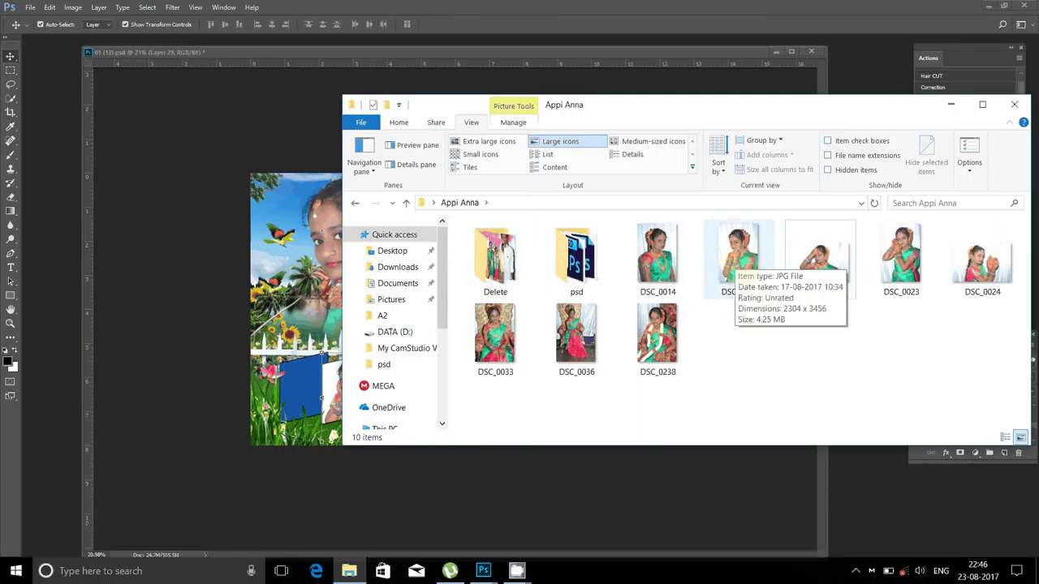
pyautogui.moveTo(734, 258); pyautogui.dragTo(763, 351)
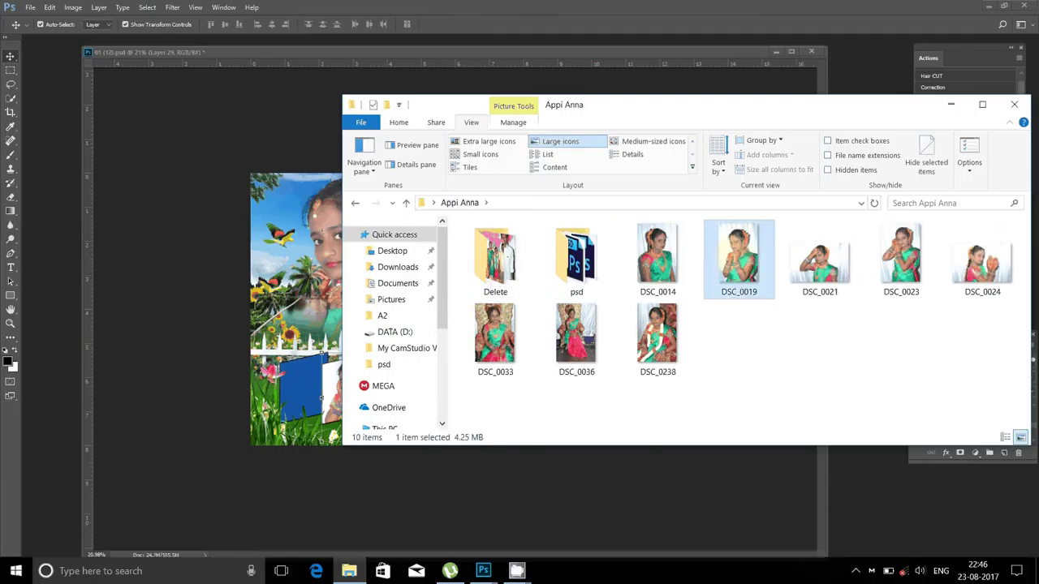
# Step: Open DSC_0023 in Photoshop as a floating window and flip its canvas horizontally
pyautogui.moveTo(901, 258)
pyautogui.mouseDown()
pyautogui.moveTo(885, 495)
pyautogui.moveTo(859, 39)
pyautogui.mouseUp()
pyautogui.moveTo(49, 41); pyautogui.dragTo(50, 53)
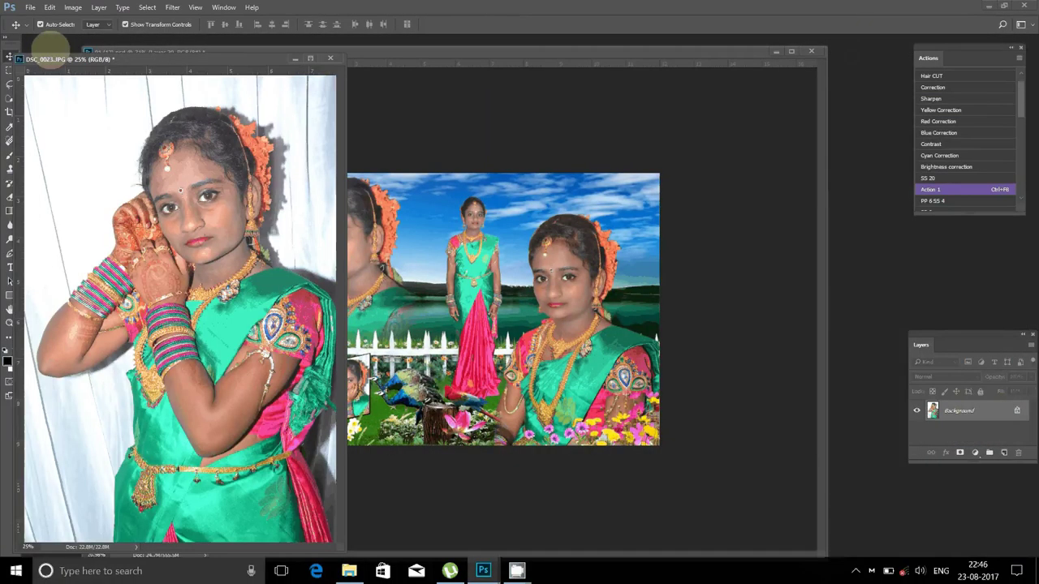
pyautogui.click(72, 8)
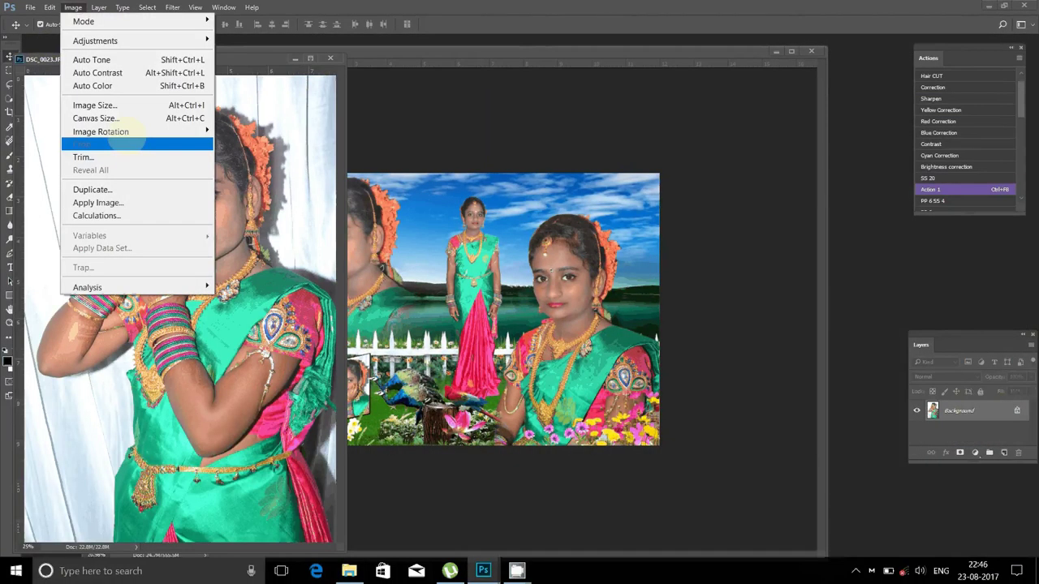
pyautogui.click(264, 189)
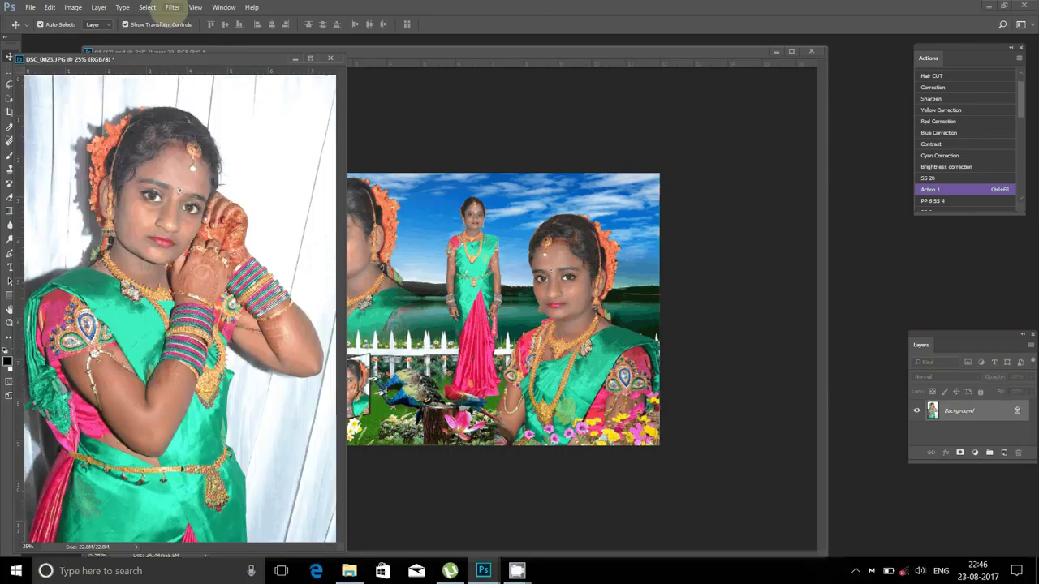
pyautogui.click(172, 7)
pyautogui.moveTo(197, 307)
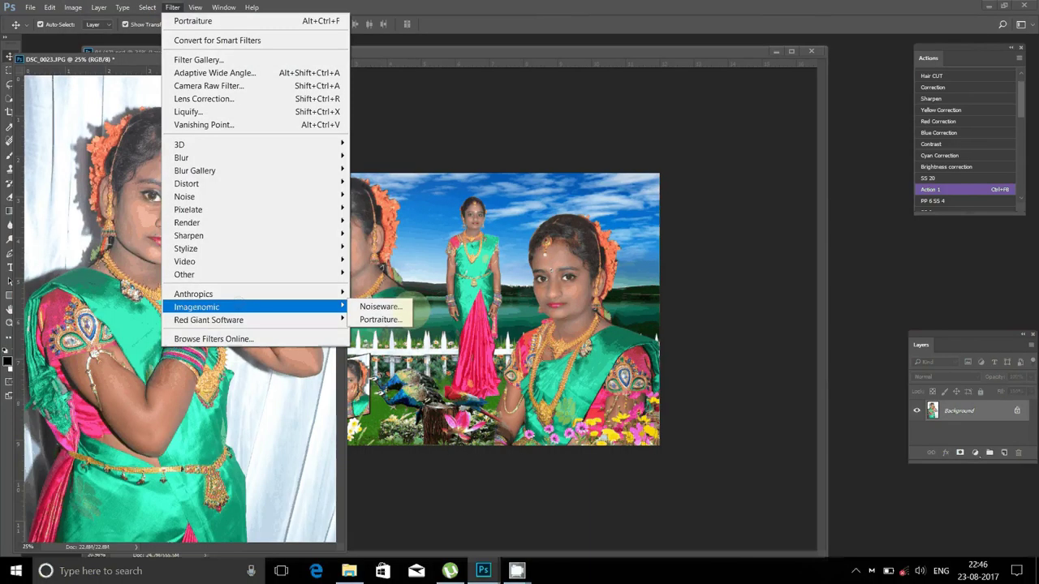
# Step: Apply Noiseware noise reduction and Portraiture skin smoothing to DSC_0023
pyautogui.click(381, 307)
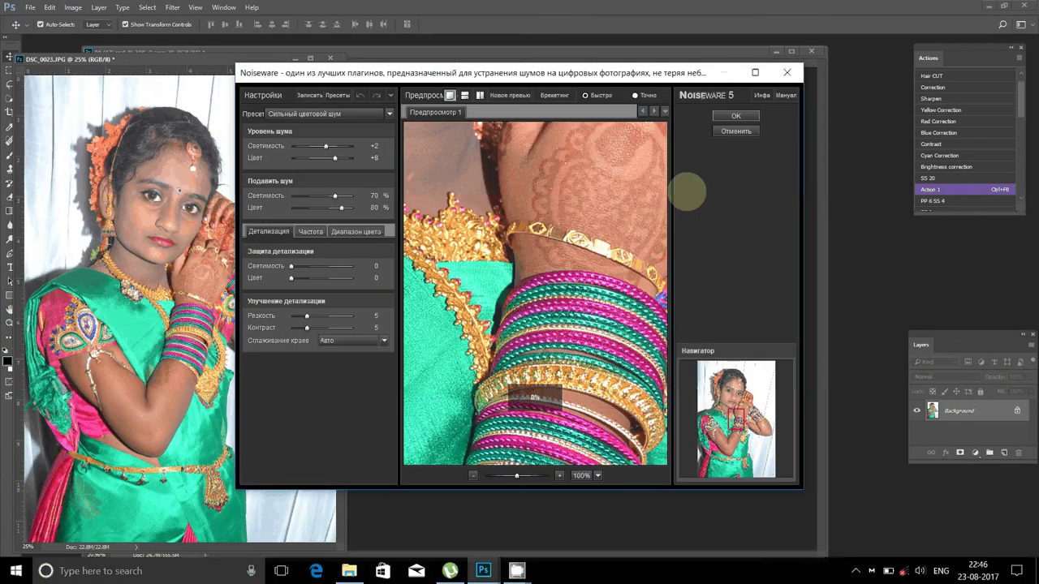
pyautogui.press('Return')
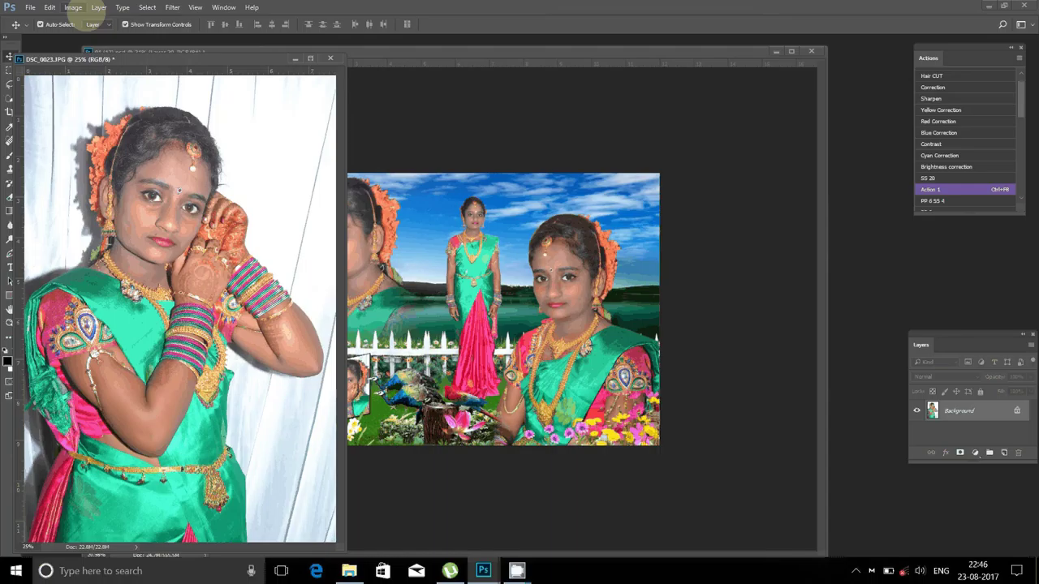
pyautogui.click(172, 7)
pyautogui.moveTo(196, 307)
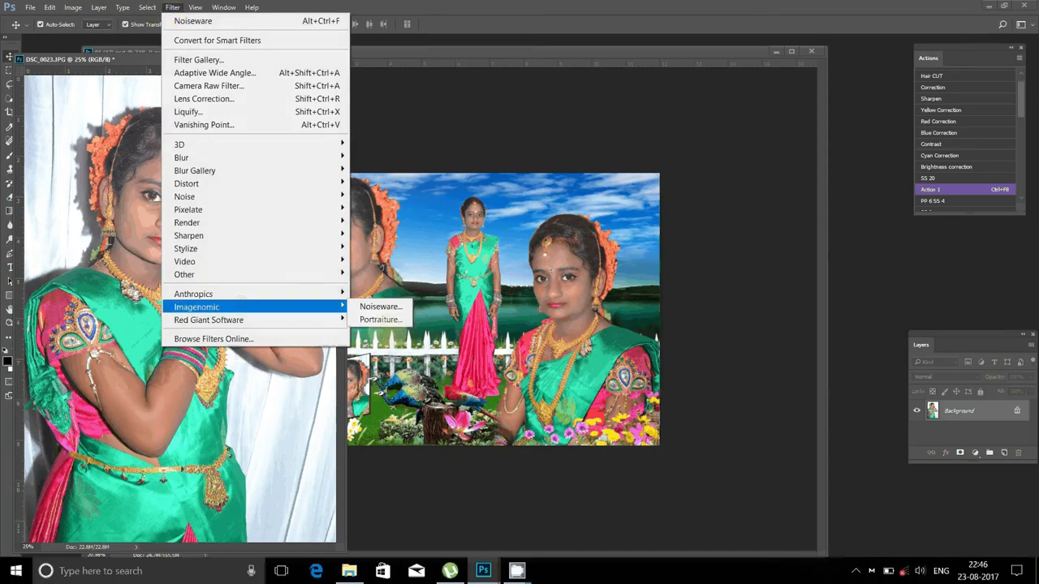
pyautogui.click(381, 319)
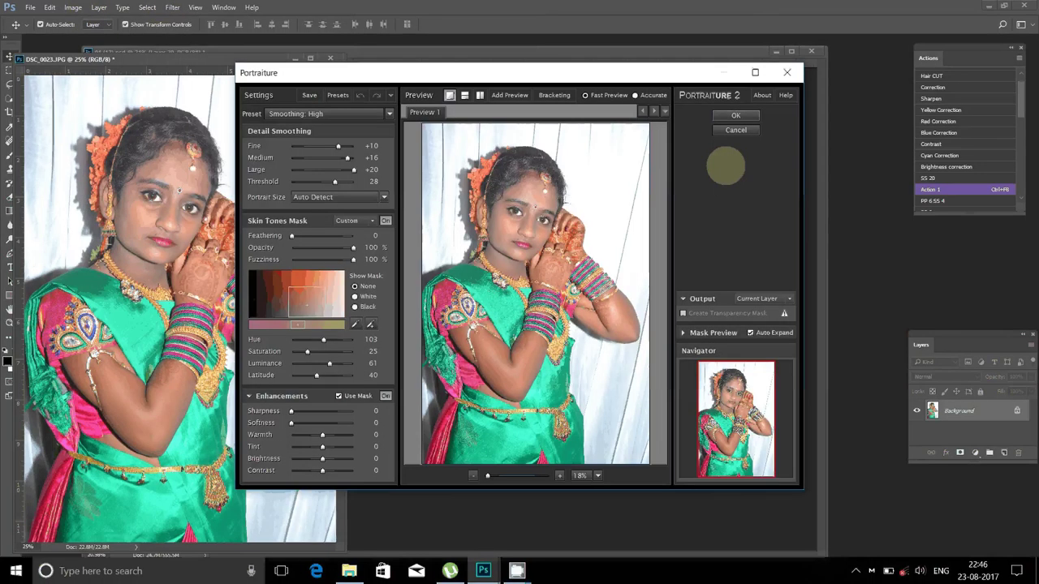
pyautogui.click(735, 115)
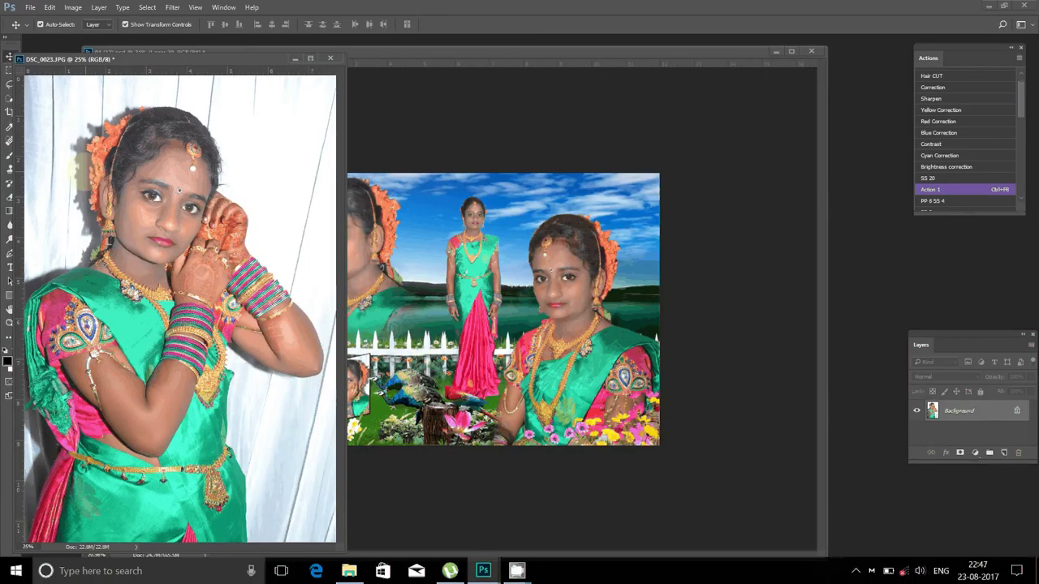
# Step: Resize DSC_0023 to 3 inches wide at 300 ppi (900 × 1350 px)
pyautogui.rightClick(191, 61)
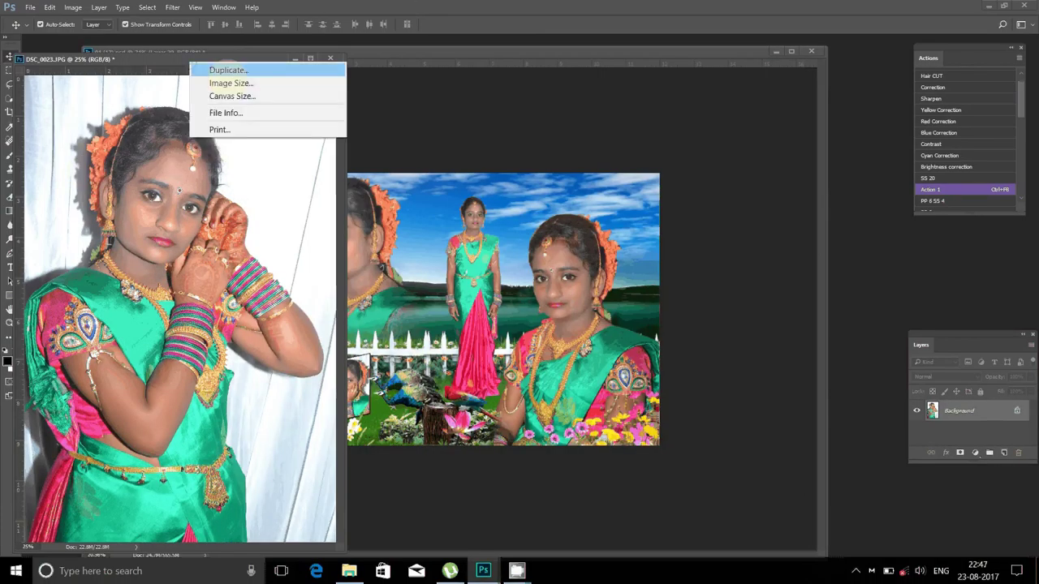
pyautogui.click(231, 83)
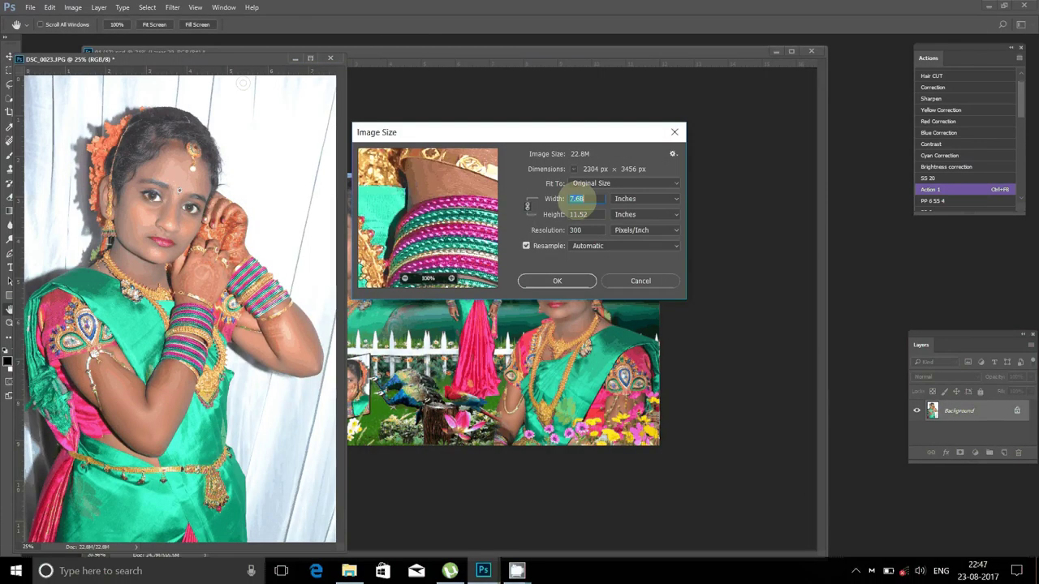
pyautogui.write('4')
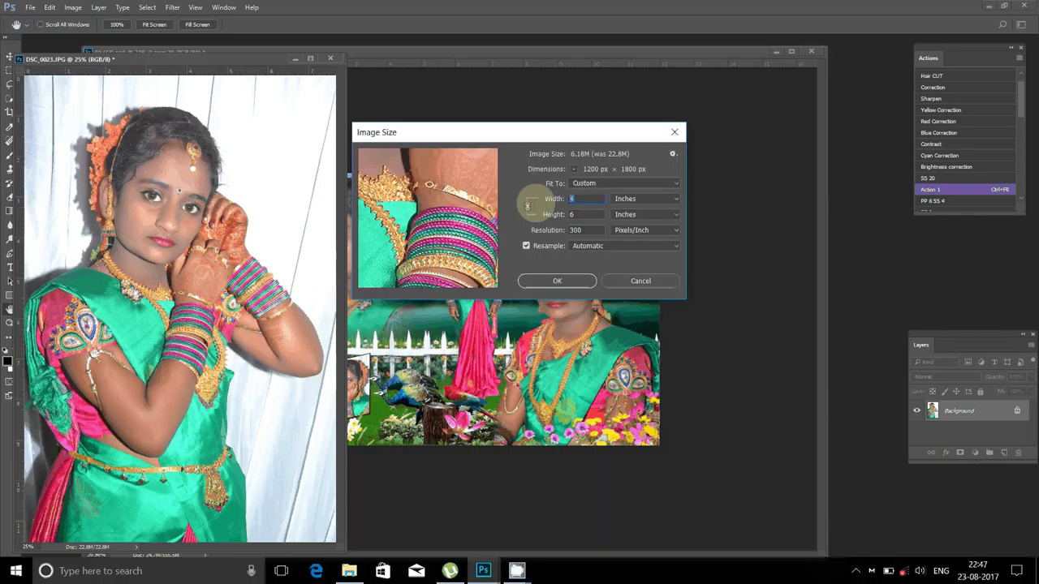
pyautogui.write('3')
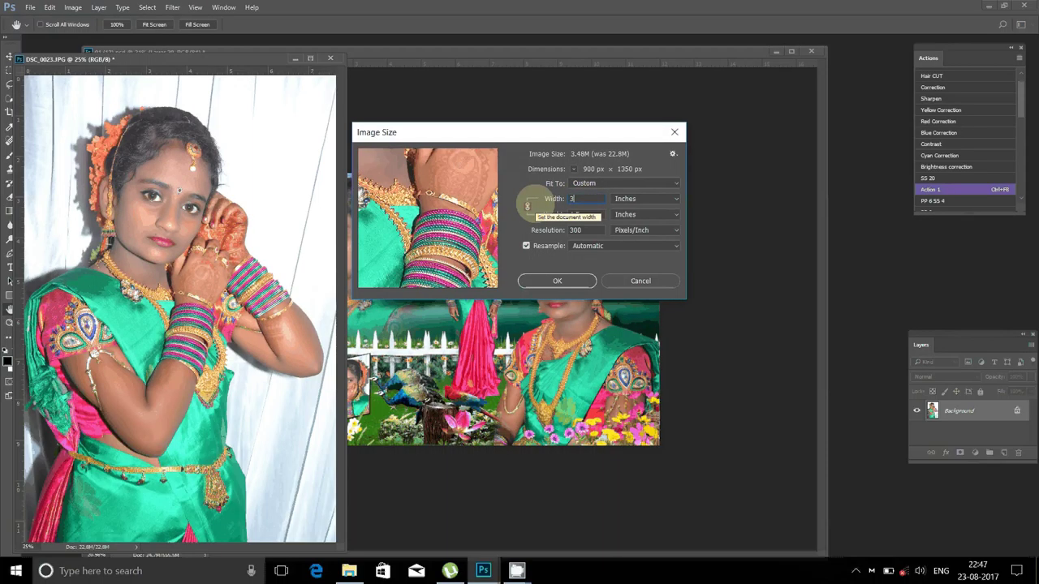
pyautogui.press('Return')
pyautogui.press('v')
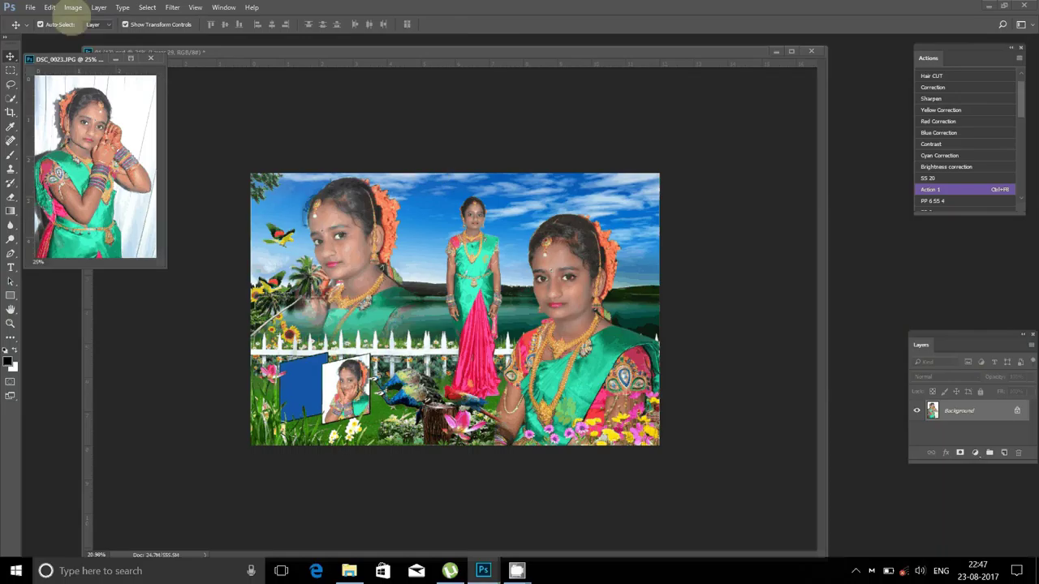
# Step: Select all and cut DSC_0023, then close it without saving
pyautogui.click(148, 7)
pyautogui.click(149, 7)
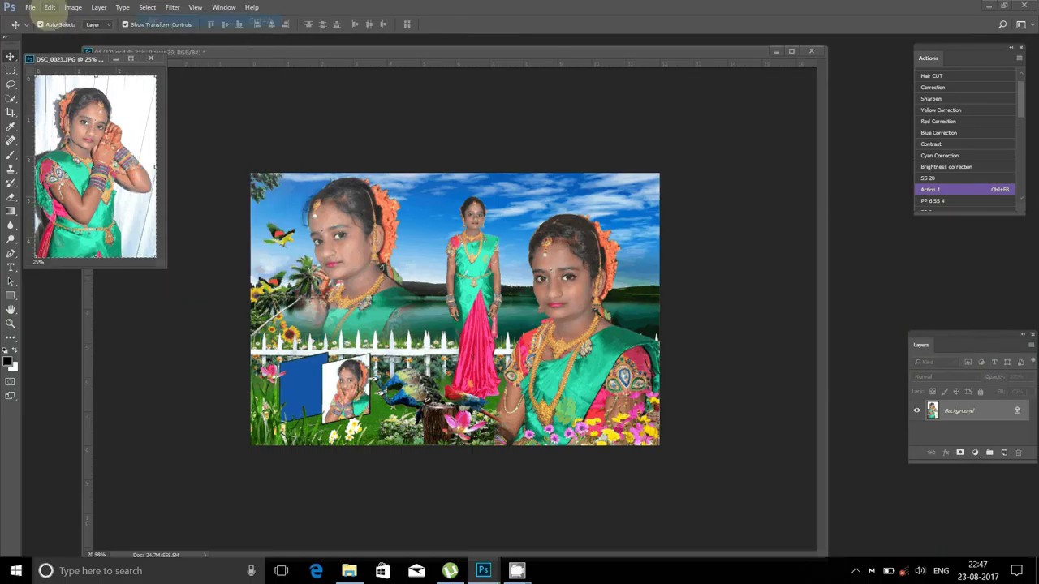
pyautogui.click(49, 8)
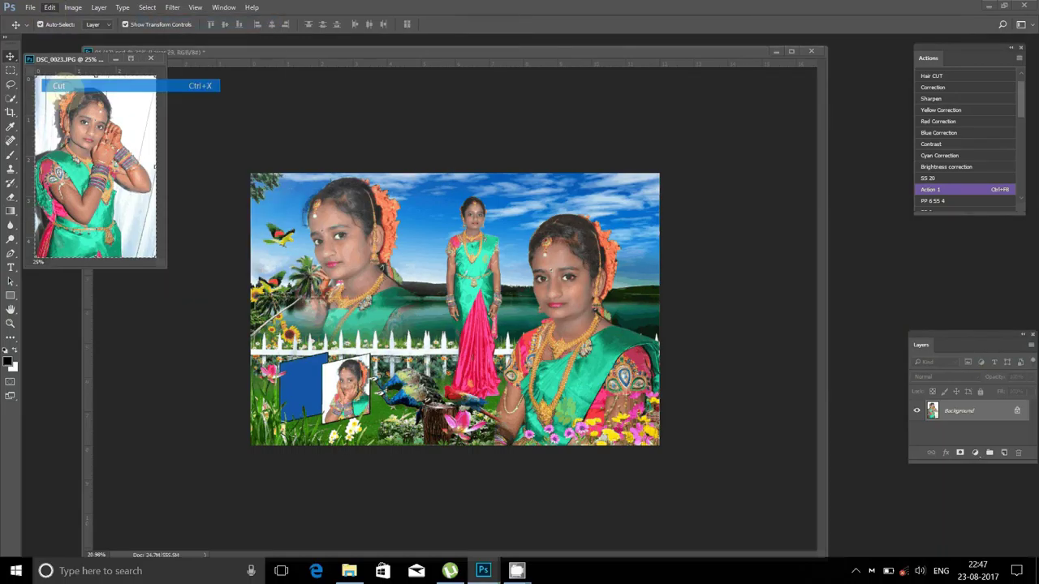
pyautogui.hotkey('ctrl', 'w')
pyautogui.press('space')
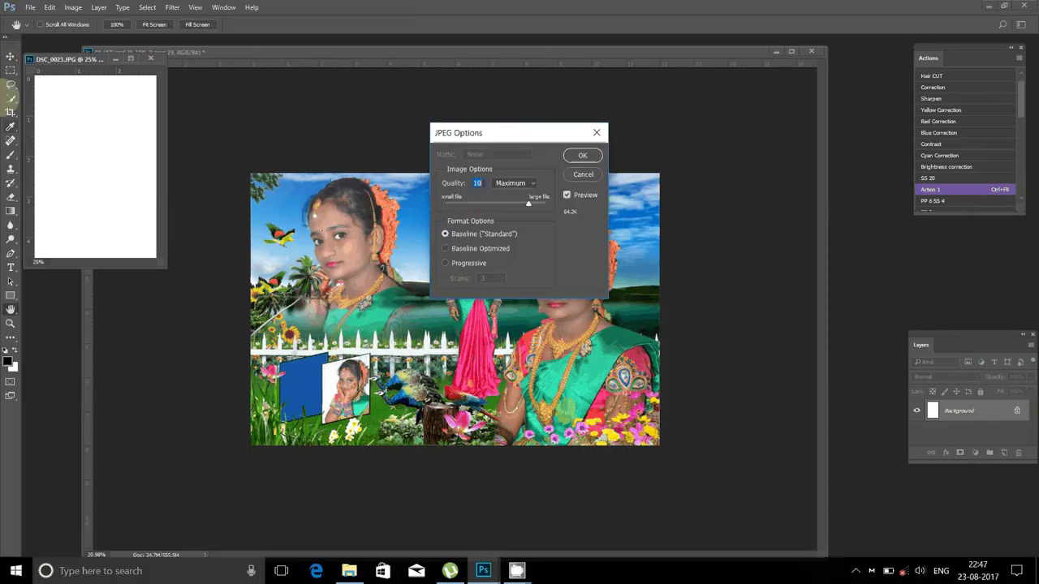
pyautogui.click(583, 174)
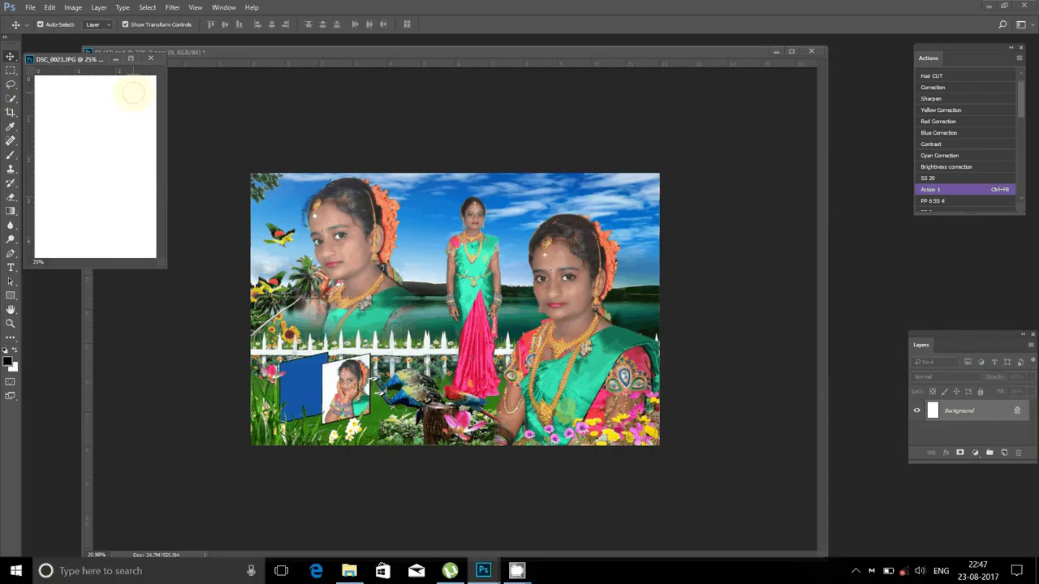
pyautogui.click(150, 58)
pyautogui.click(513, 211)
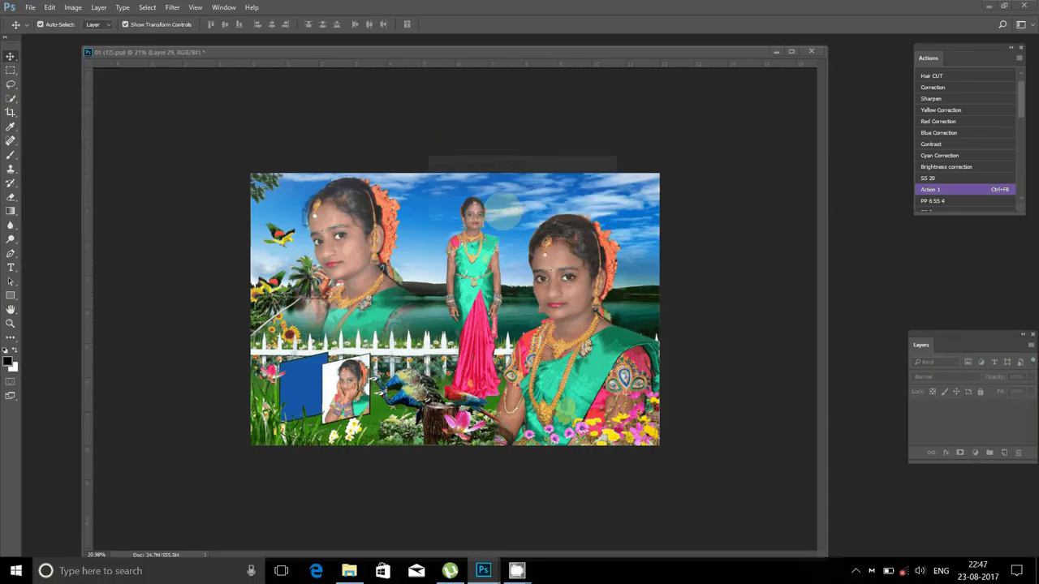
# Step: Quick-select the blue frame on its layer and paste the photo into it as Layer 30
pyautogui.click(13, 98)
pyautogui.click(11, 56)
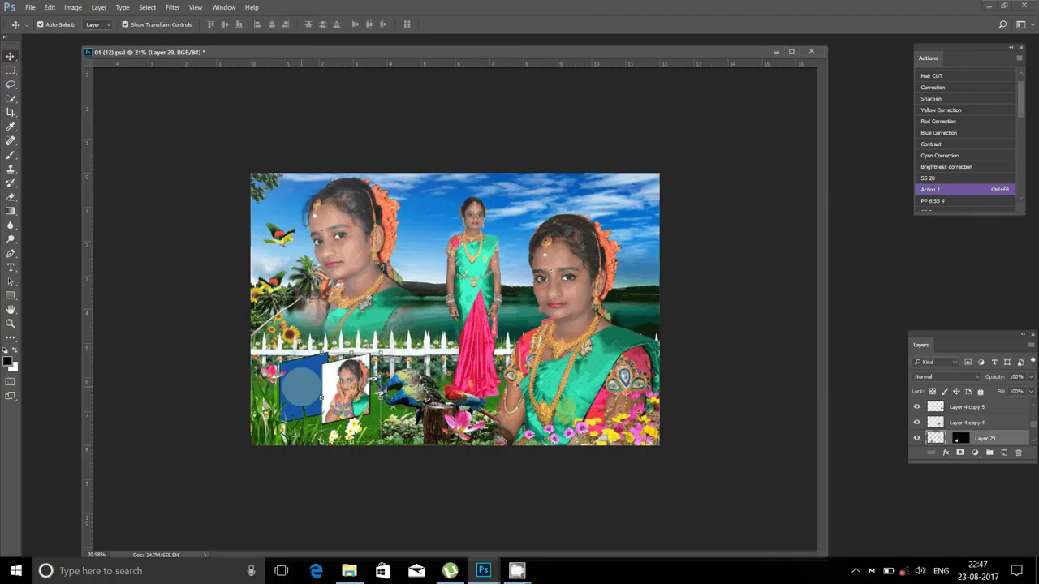
pyautogui.click(302, 386)
pyautogui.click(11, 98)
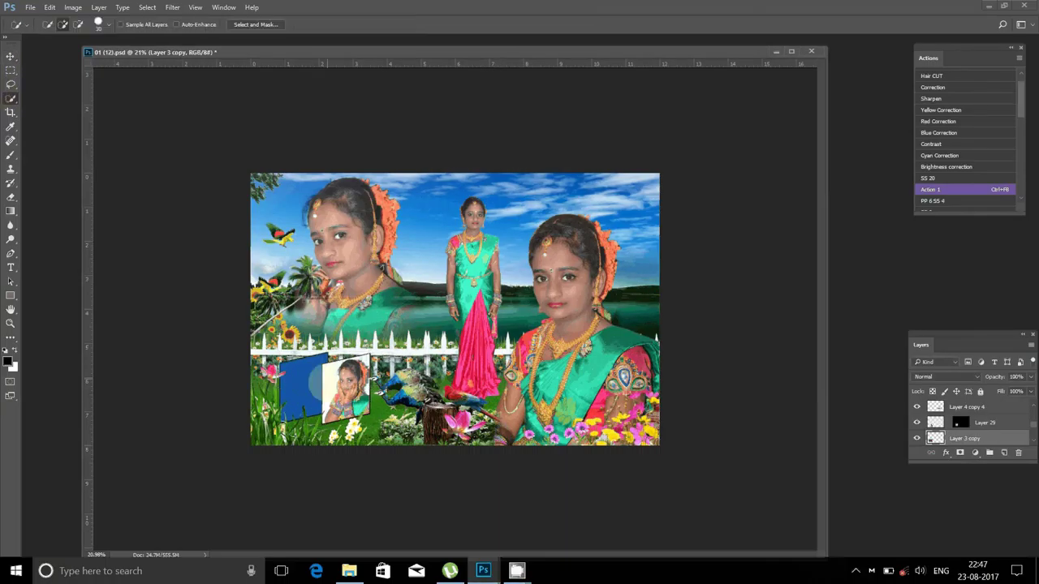
pyautogui.click(316, 370)
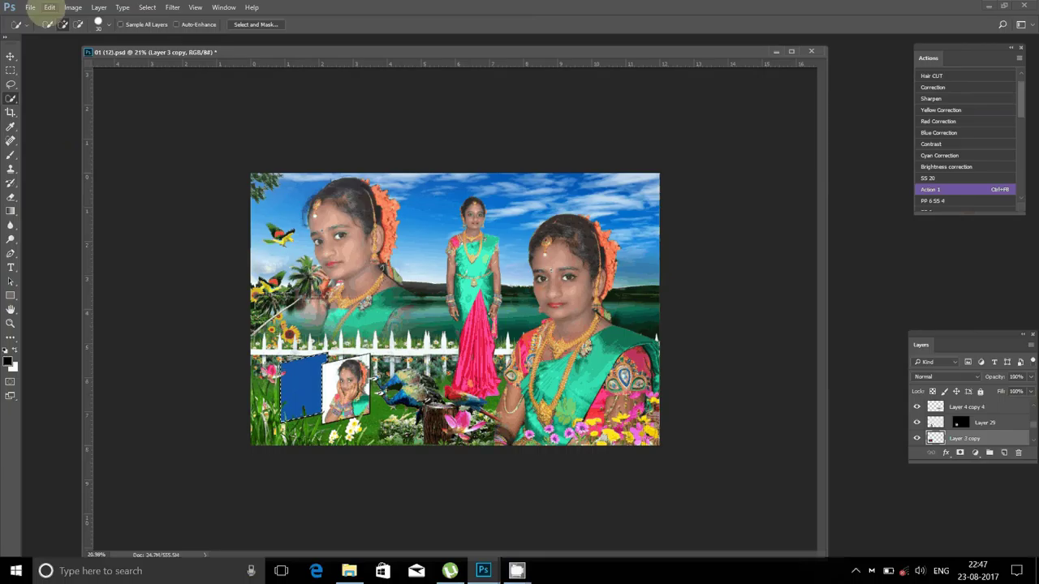
pyautogui.click(49, 7)
pyautogui.click(303, 150)
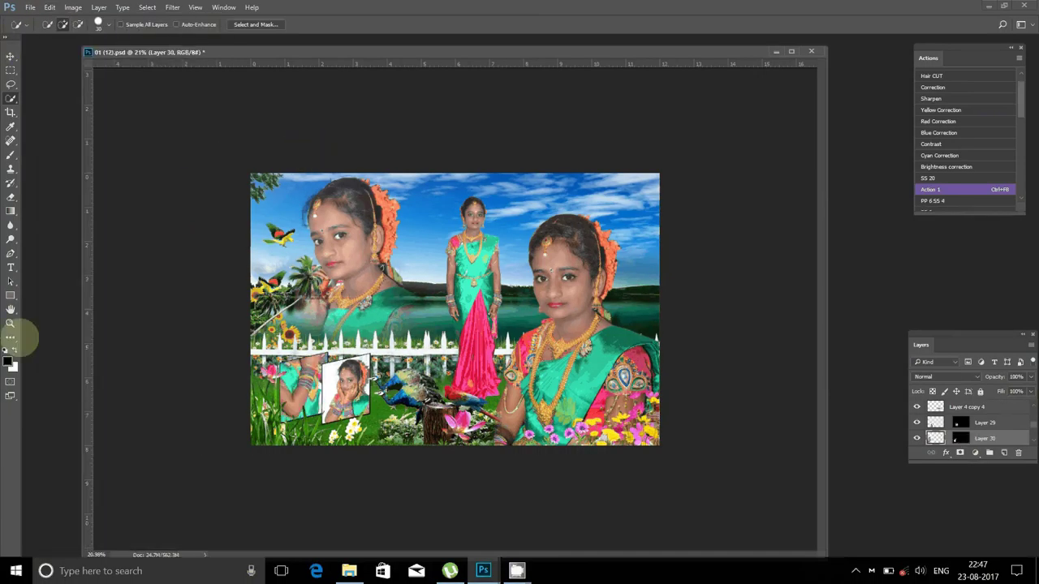
pyautogui.click(10, 323)
pyautogui.click(293, 396)
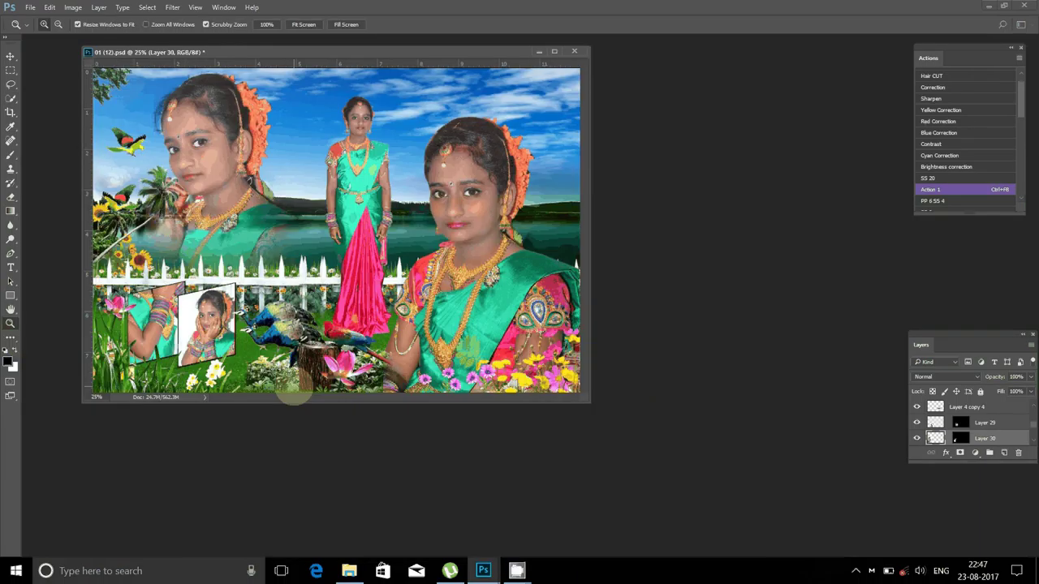
# Step: Zoom in and drag Layer 30 so the girl's face fills the left frame, then zoom back out
pyautogui.click(188, 399)
pyautogui.click(188, 398)
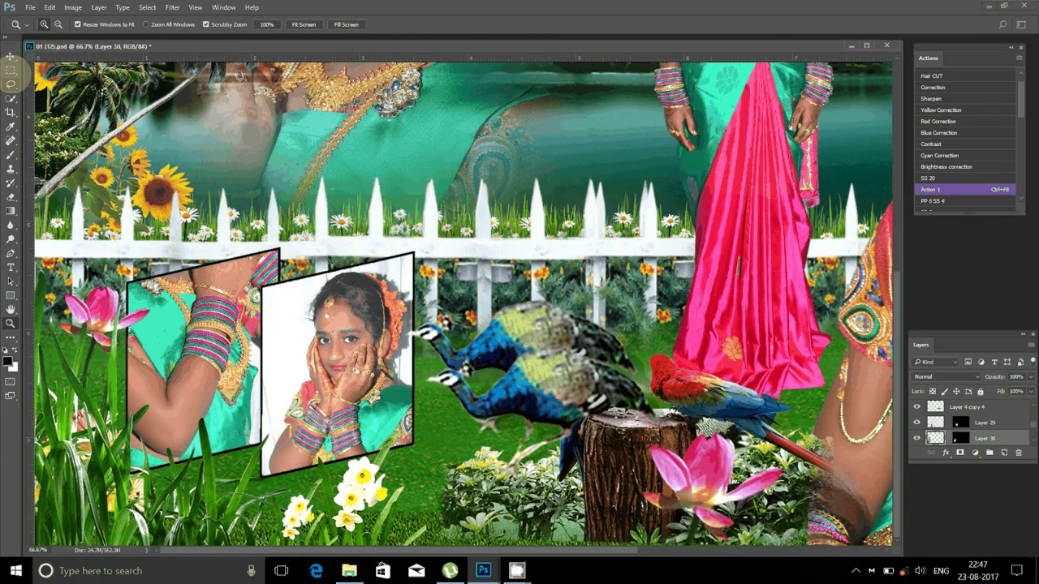
pyautogui.hotkey('ctrl', 't')
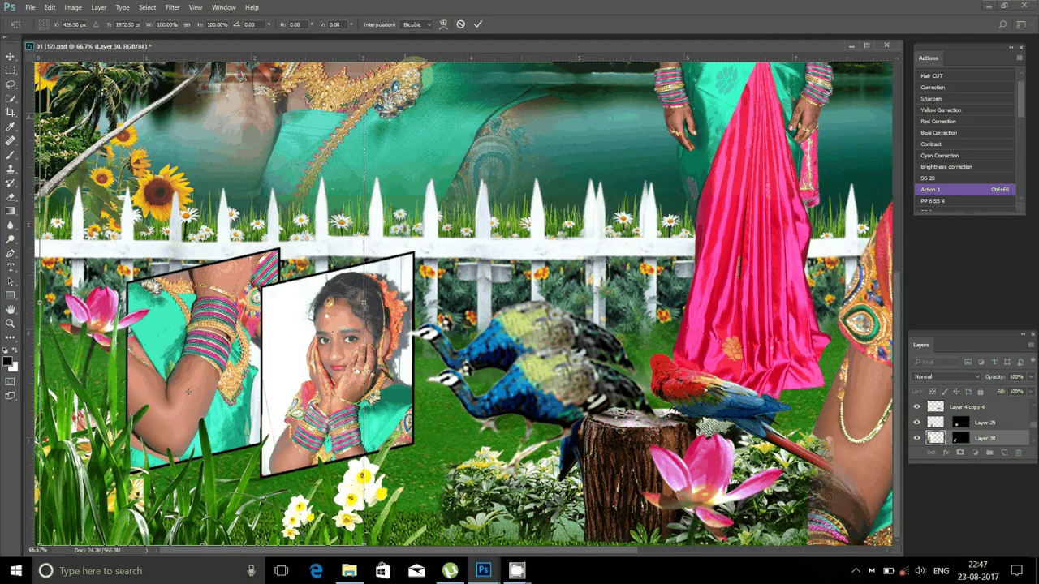
pyautogui.press('Escape')
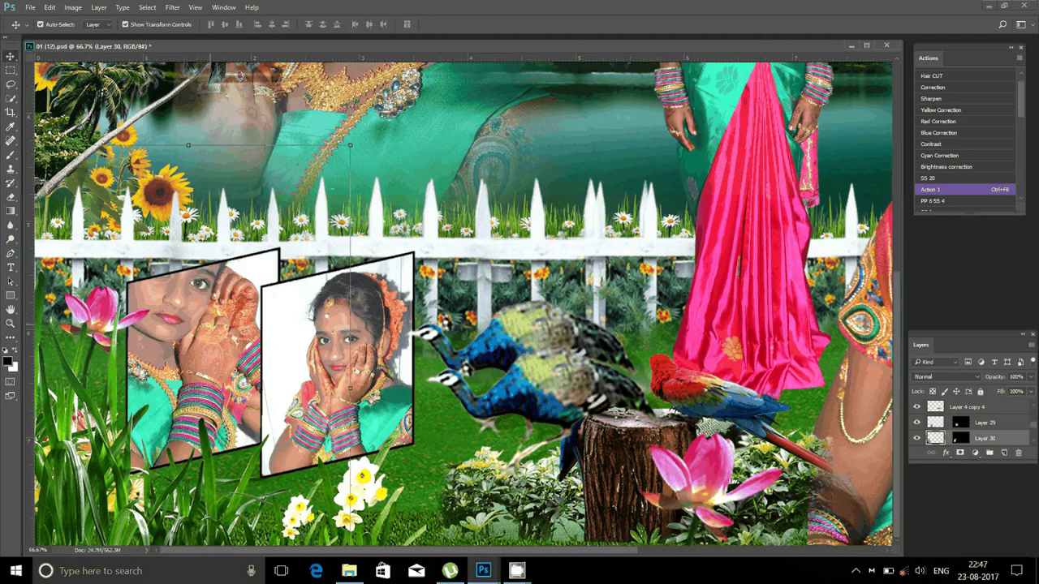
pyautogui.moveTo(223, 314)
pyautogui.mouseDown()
pyautogui.moveTo(230, 334)
pyautogui.moveTo(231, 324)
pyautogui.mouseUp()
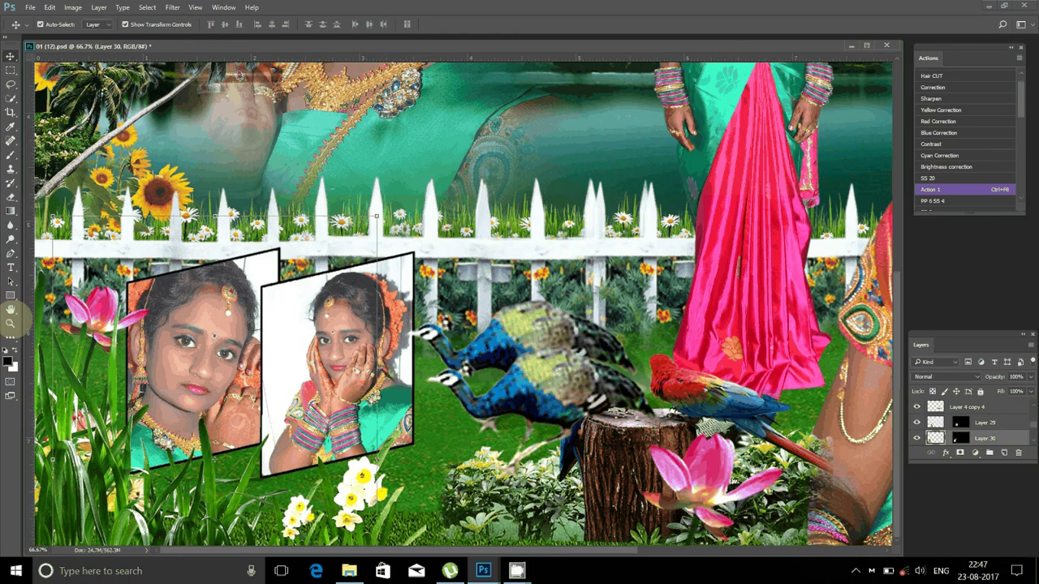
pyautogui.click(11, 323)
pyautogui.hotkey('ctrl', '0')
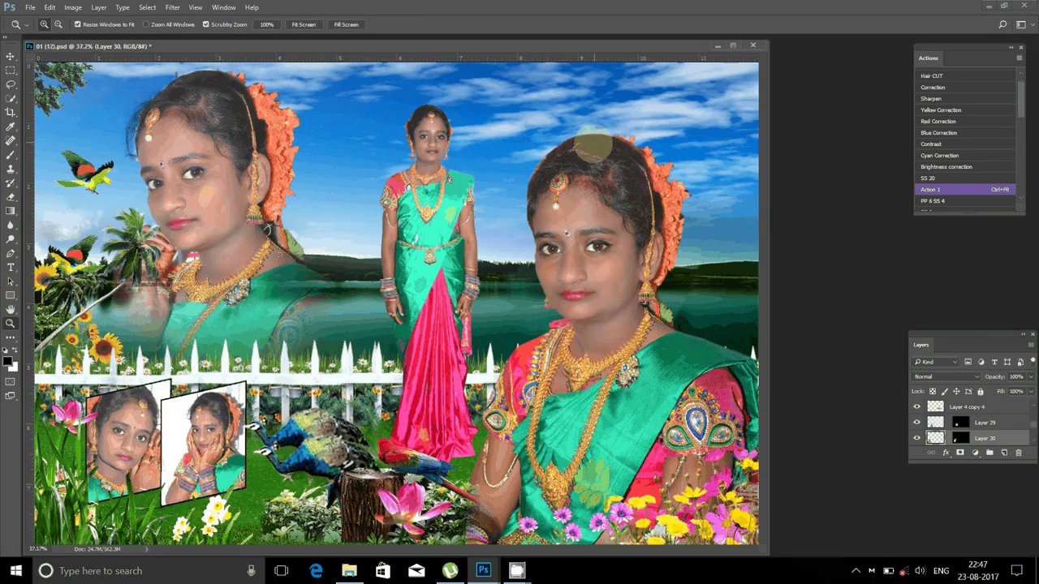